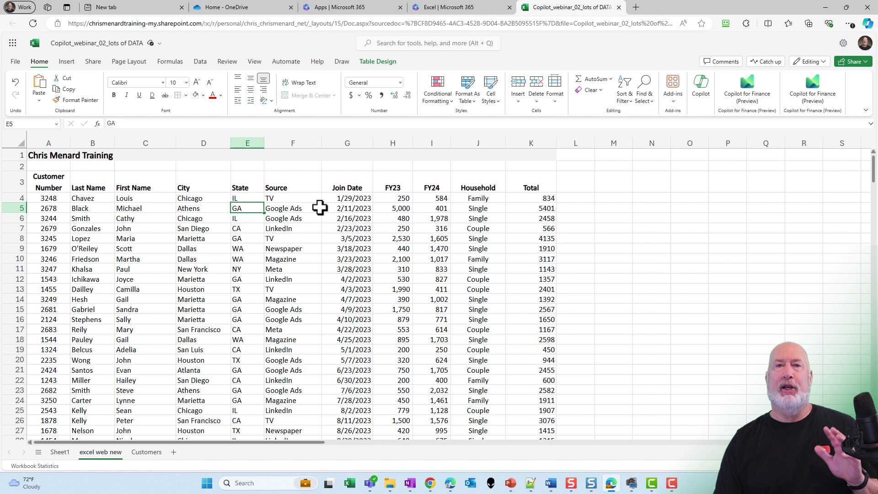
Widen the Source column, then hide it and unhide it again
left_click(304, 188)
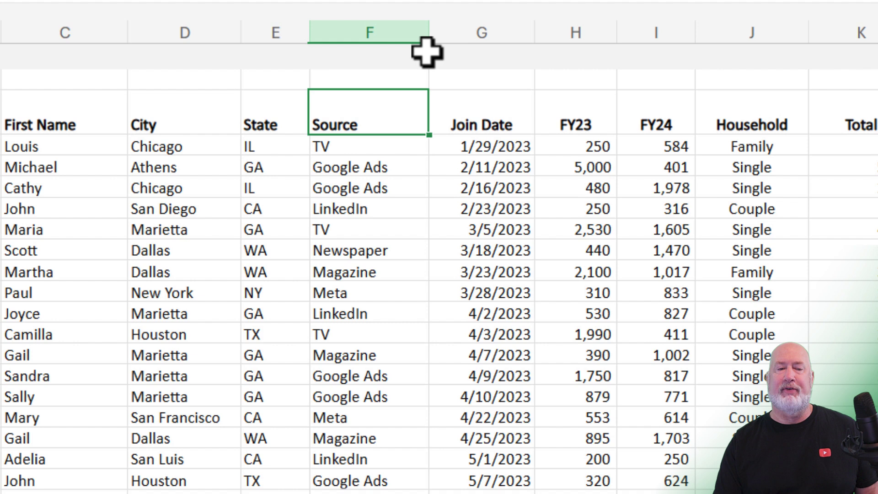
left_click_drag(427, 37, 427, 55)
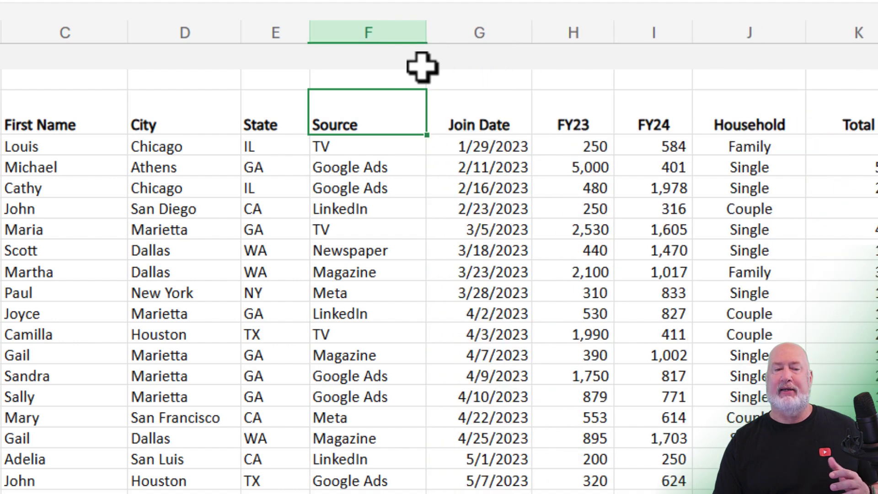
right_click(381, 30)
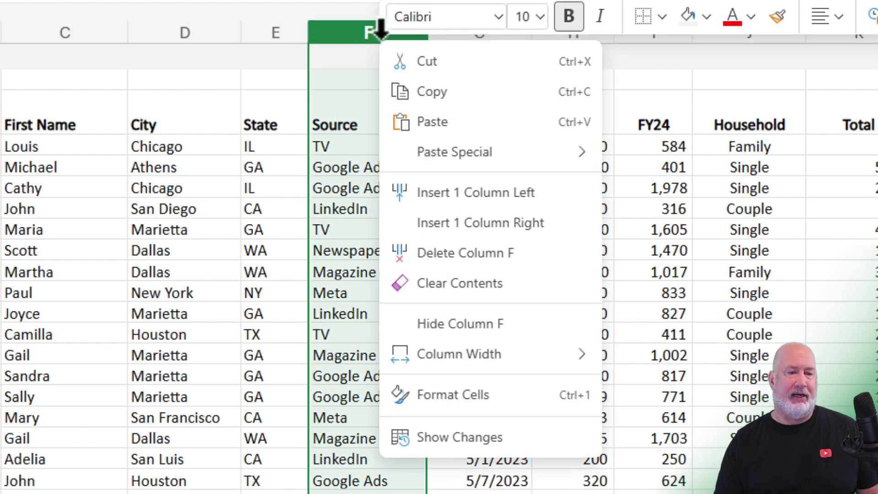
left_click(431, 324)
left_click(359, 189)
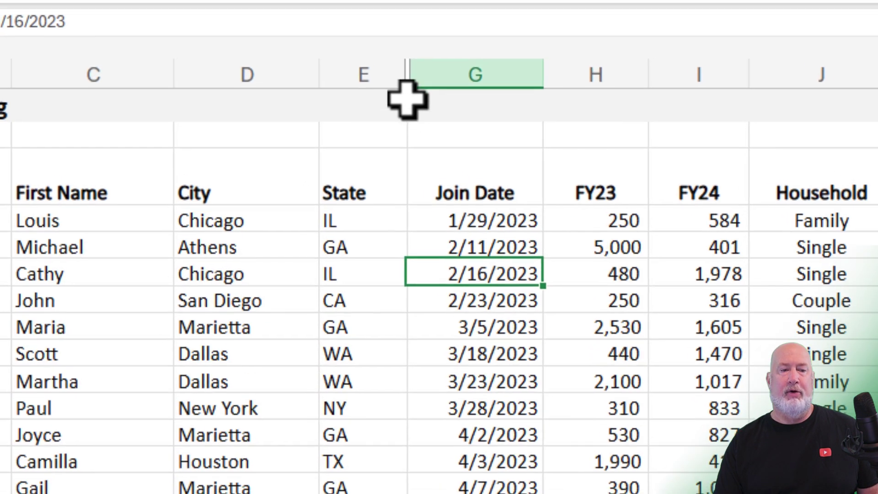
mouse_move(407, 79)
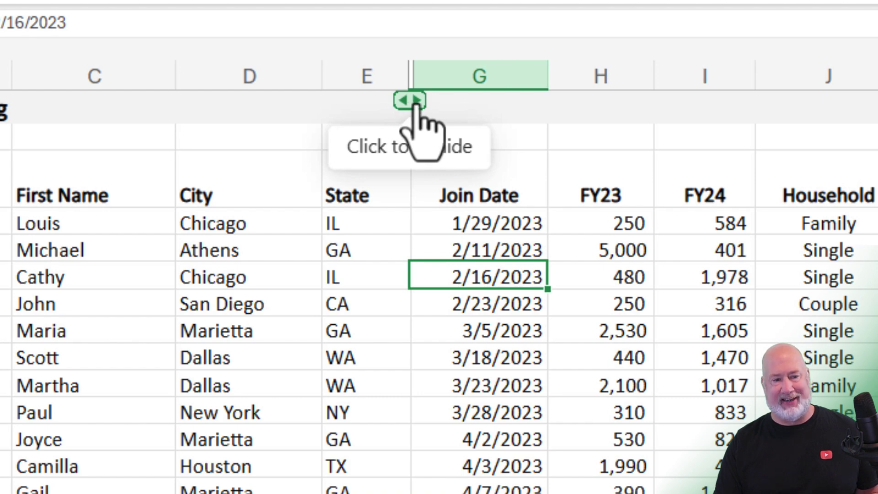
left_click(411, 101)
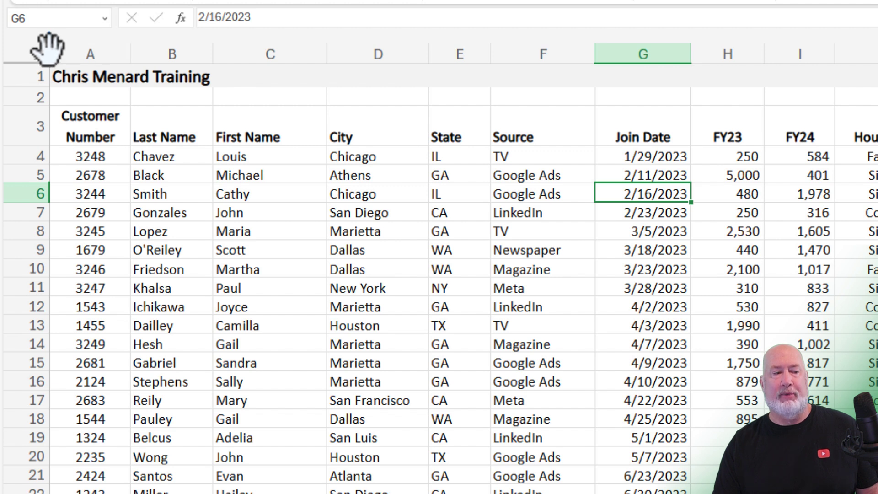
Freeze columns A–C and confirm they stay visible when moving right and back along row 3
left_click_drag(48, 48, 305, 67)
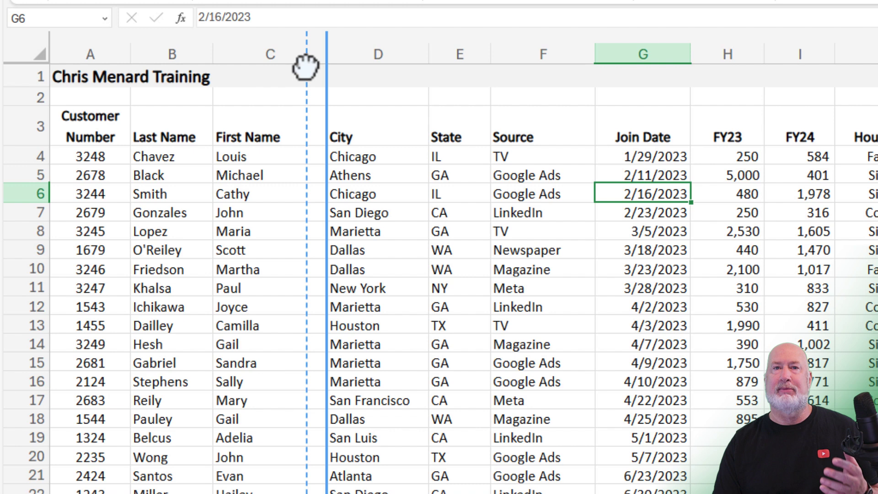
left_click_drag(306, 67, 307, 67)
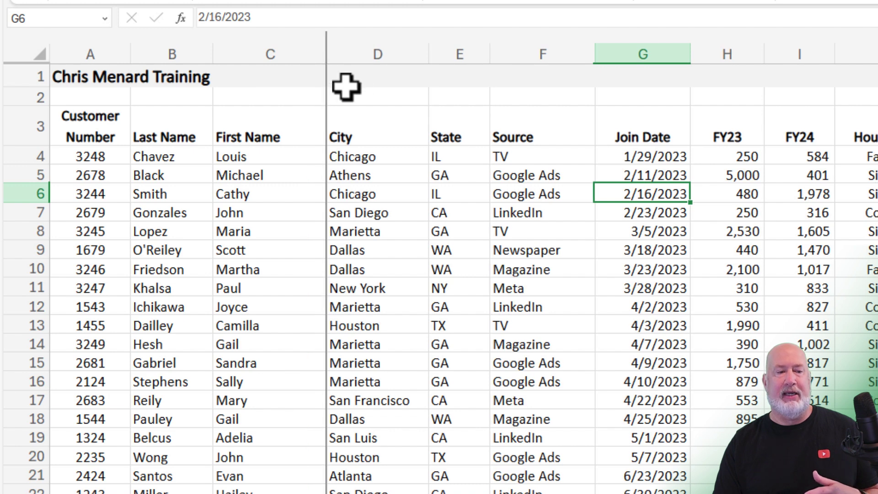
left_click(407, 125)
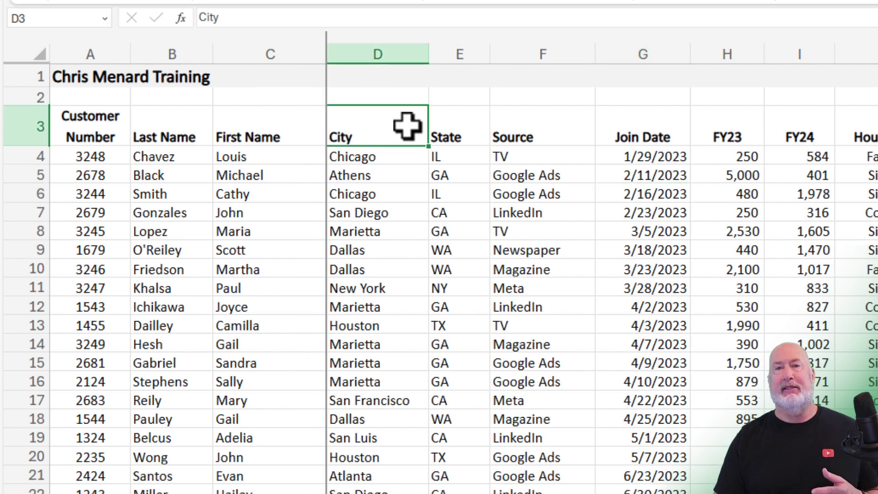
key("Right")
key("Right")
key("Right")
key("Right")
key("Right")
key("Right")
key("Right")
key("Right")
key("Right")
key("Right")
key("Right")
key("Right")
key("Right")
key("Right")
key("Right")
key("Right")
key("Right")
key("Right")
key("Right")
key("Right")
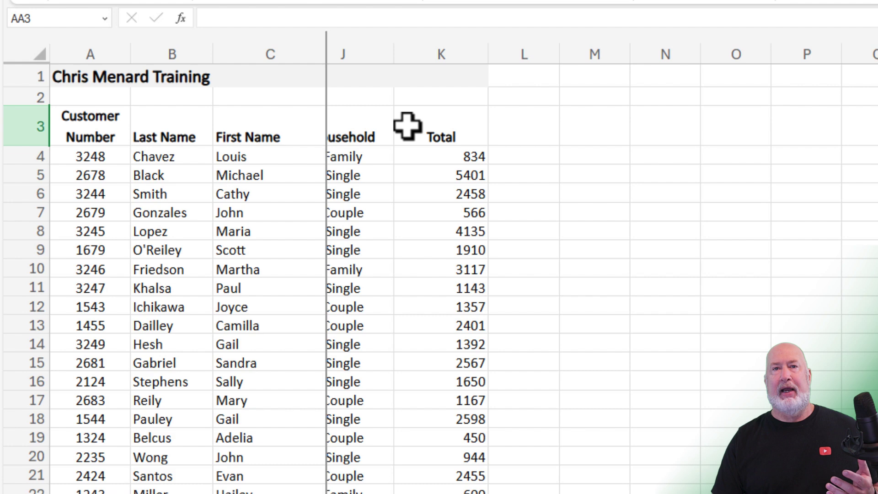
key("Right")
key("Right")
key("Right")
key("Right")
key("Right")
key("Right")
key("Right")
key("Right")
key("Right")
key("Right")
key("Right")
key("Right")
key("Right")
key("Right")
key("Right")
key("Right")
key("Right")
key("Right")
key("Right")
key("Right")
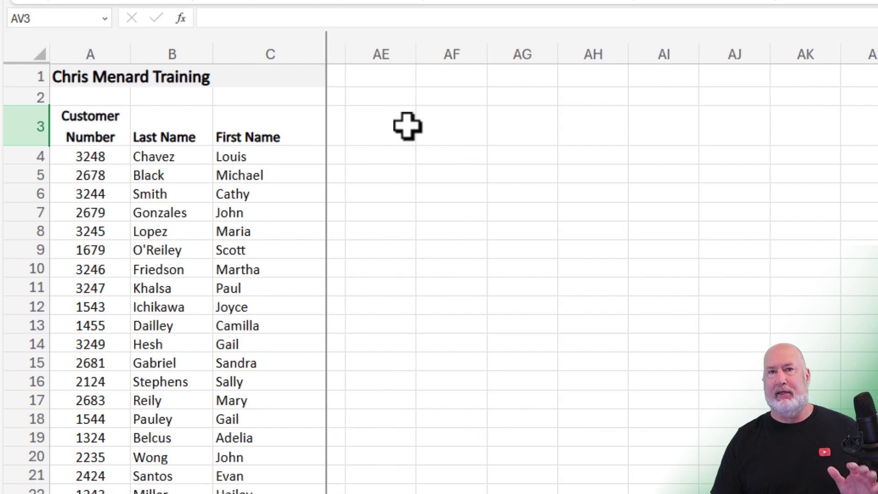
key("Left")
key("Left")
key("Left")
key("Left")
key("Left")
key("Left")
key("Left")
key("Left")
key("Left")
key("Left")
key("Left")
key("Left")
key("Left")
key("Left")
key("Left")
key("Left")
key("Left")
key("Left")
key("Left")
key("Left")
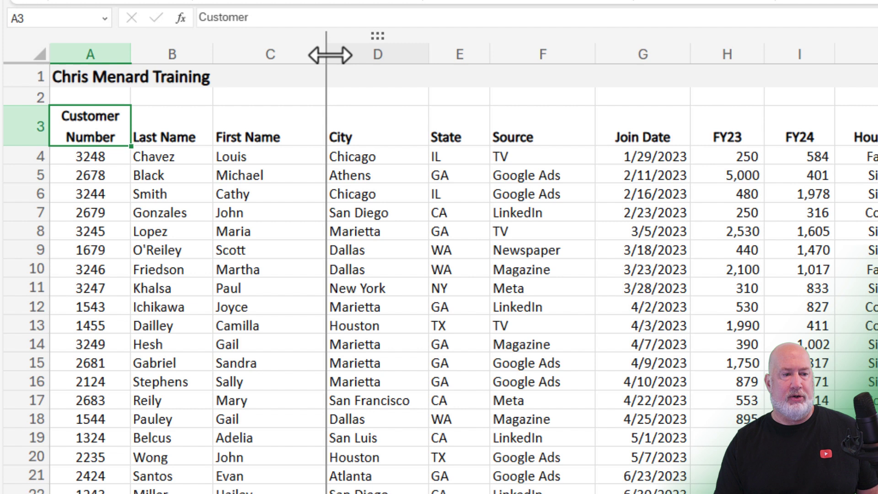
Clear the column freeze, then freeze rows 1–3 plus columns A–C, splitting at cell D4
left_click_drag(327, 50, 45, 76)
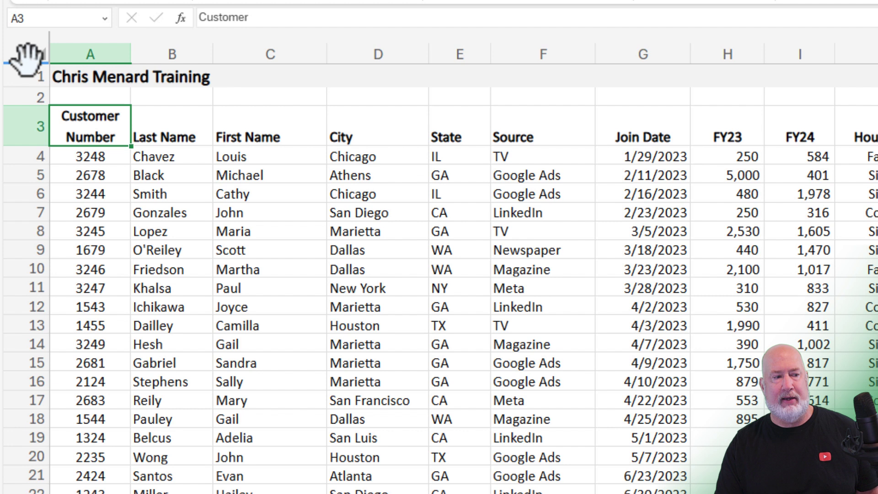
left_click_drag(23, 58, 26, 146)
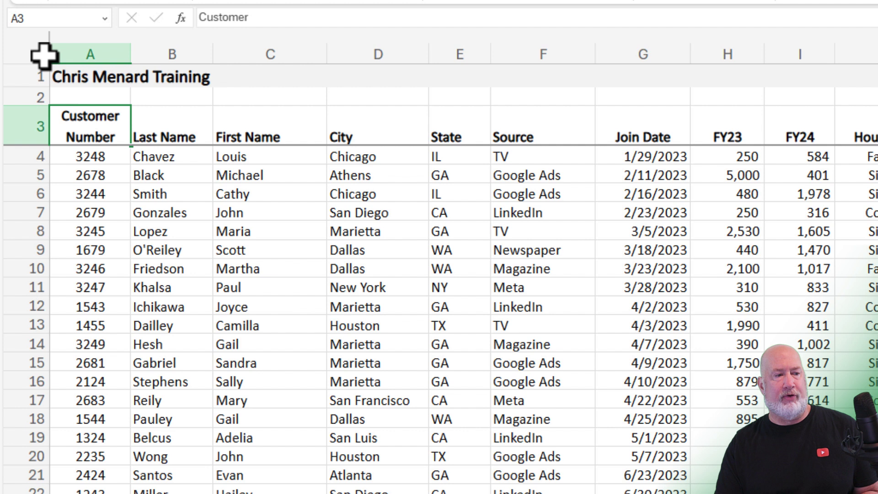
left_click_drag(46, 48, 316, 51)
left_click(421, 194)
key("Up")
key("Up")
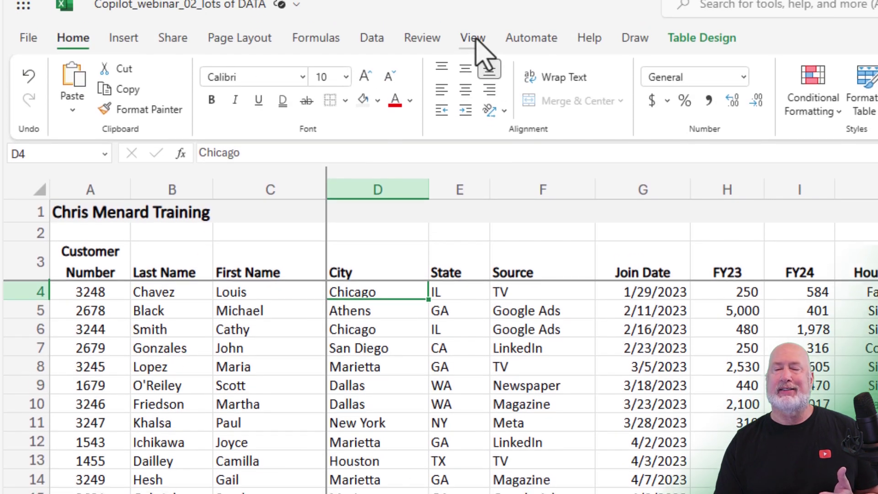
Remove the row and column freeze with Unfreeze Panes from the View tab's Freeze Panes menu
left_click(474, 38)
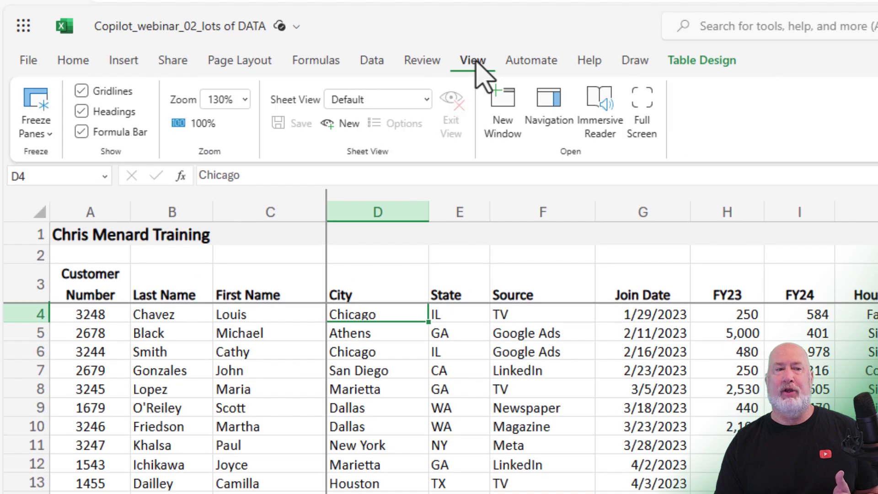
left_click(48, 135)
left_click(98, 292)
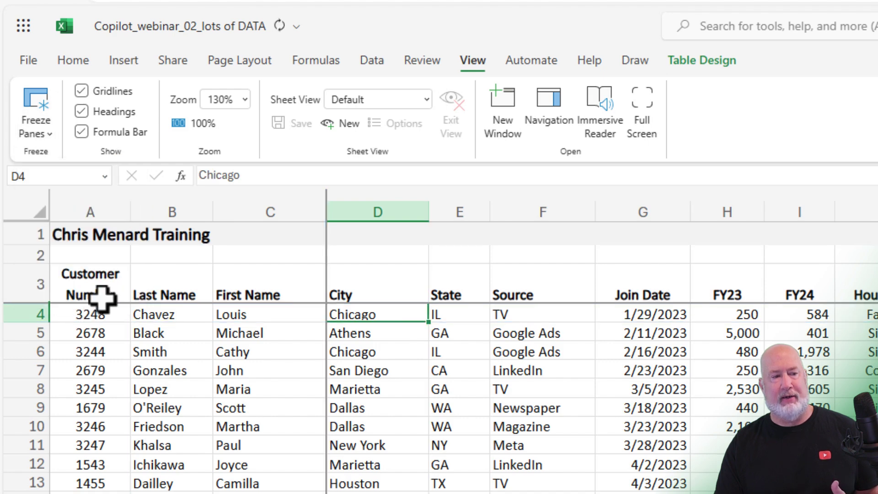
left_click(304, 284)
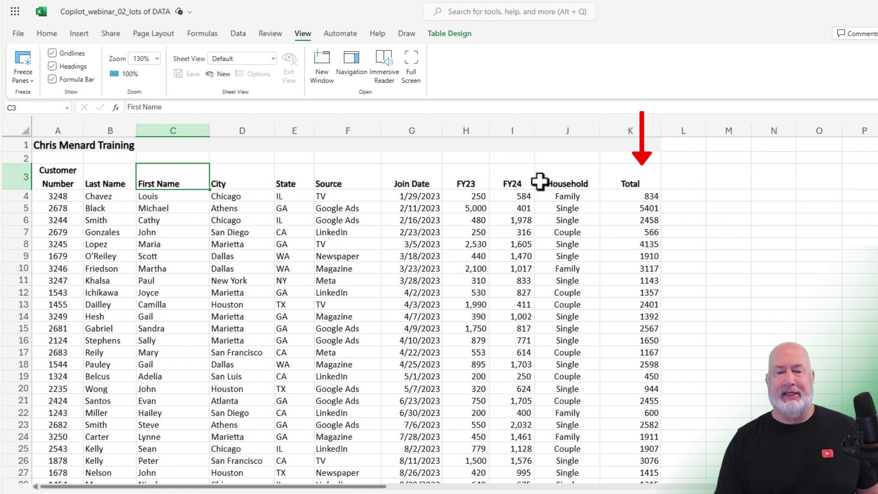
Move the Total column to sit directly after FY24, before Household
left_click(631, 125)
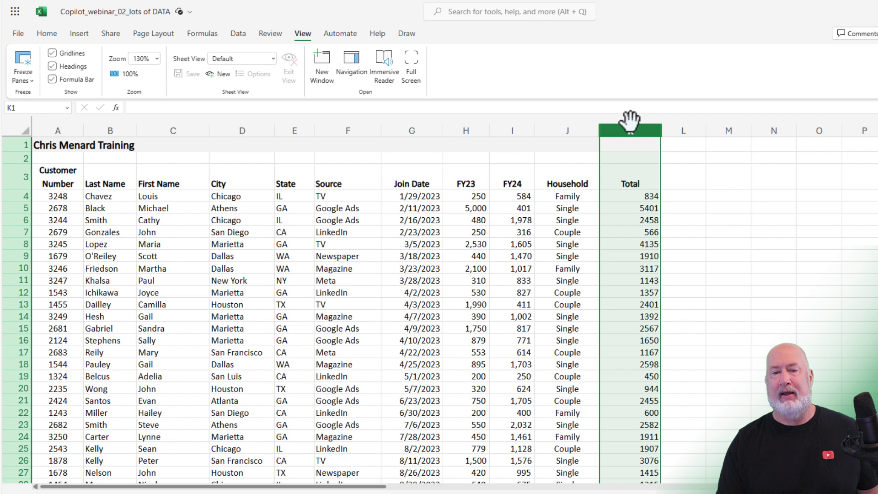
left_click(632, 145)
left_click(629, 119)
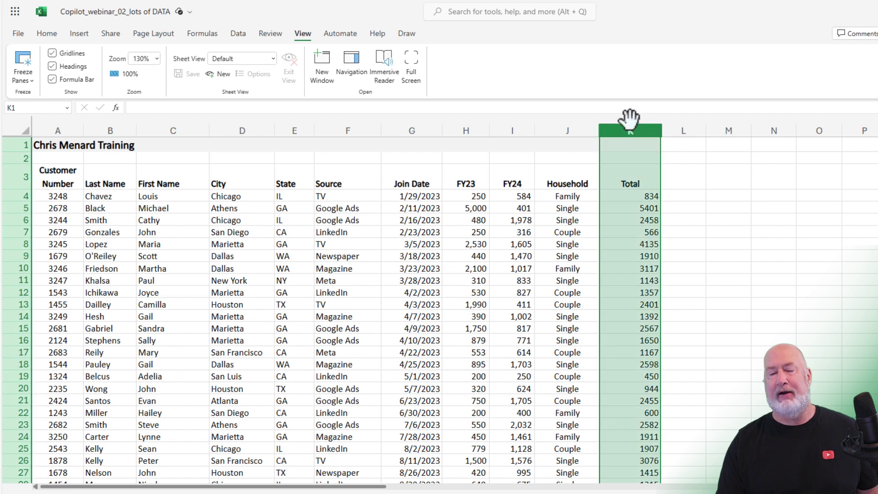
left_click_drag(631, 117, 546, 126)
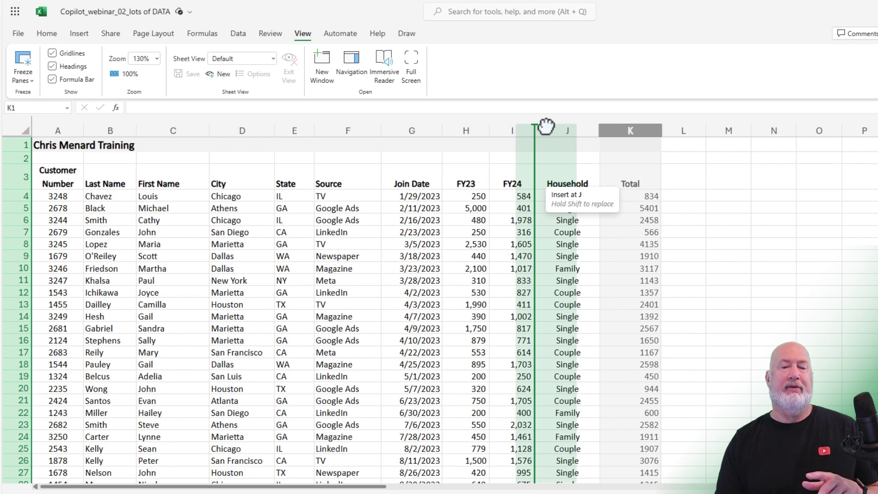
left_click_drag(545, 126, 545, 125)
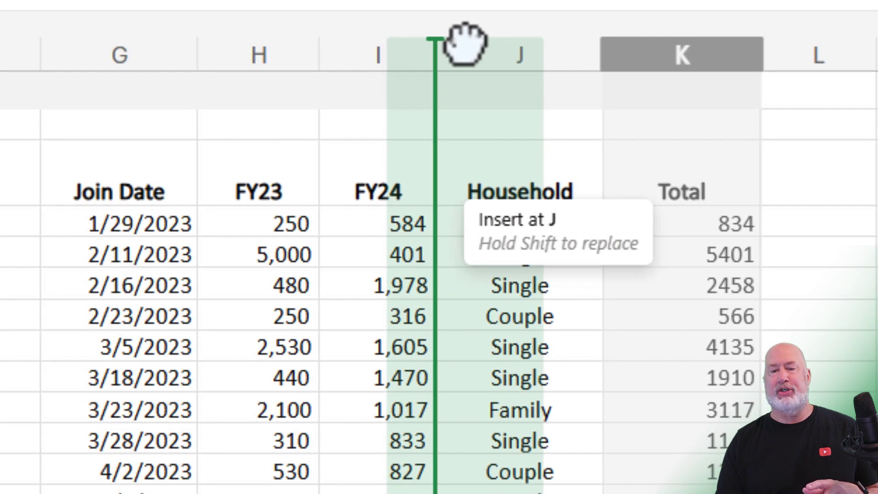
left_click_drag(465, 43, 465, 44)
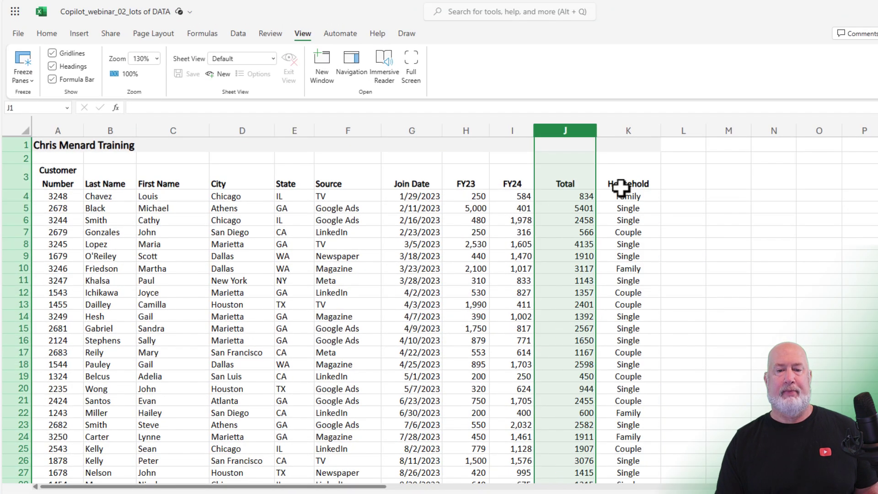
left_click(627, 183)
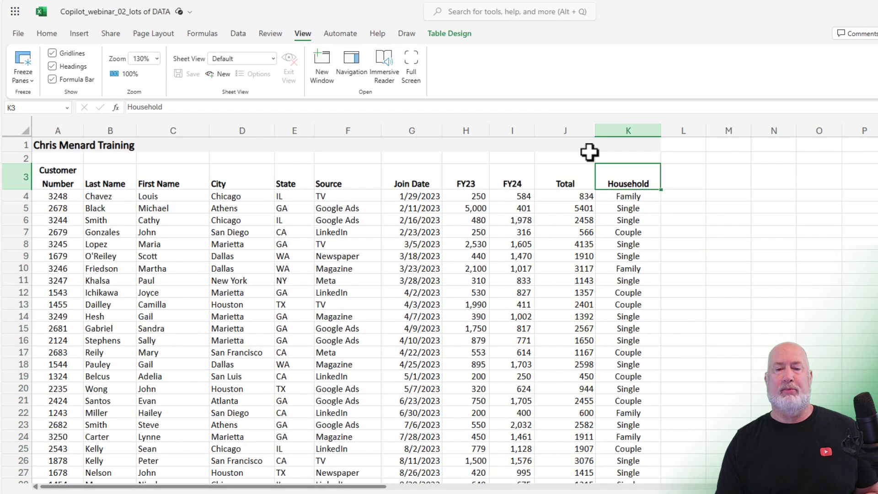
Move the Household column to sit just before Join Date
left_click(627, 128)
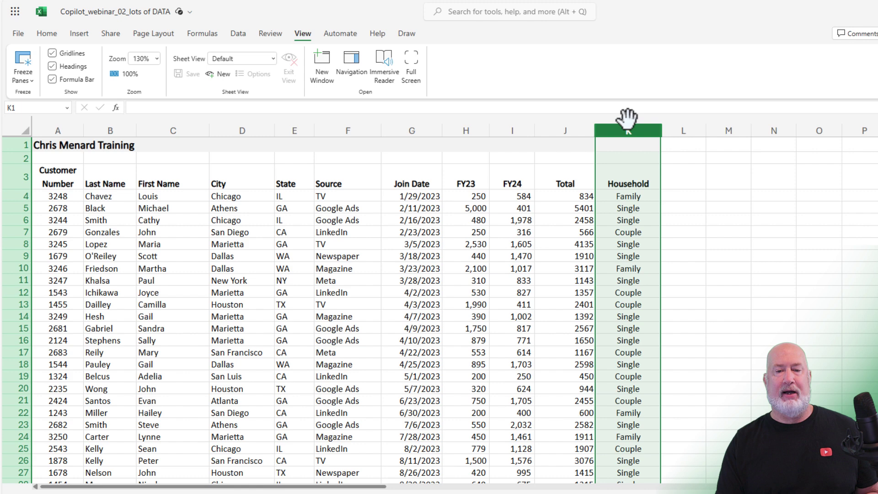
left_click_drag(627, 120, 386, 145)
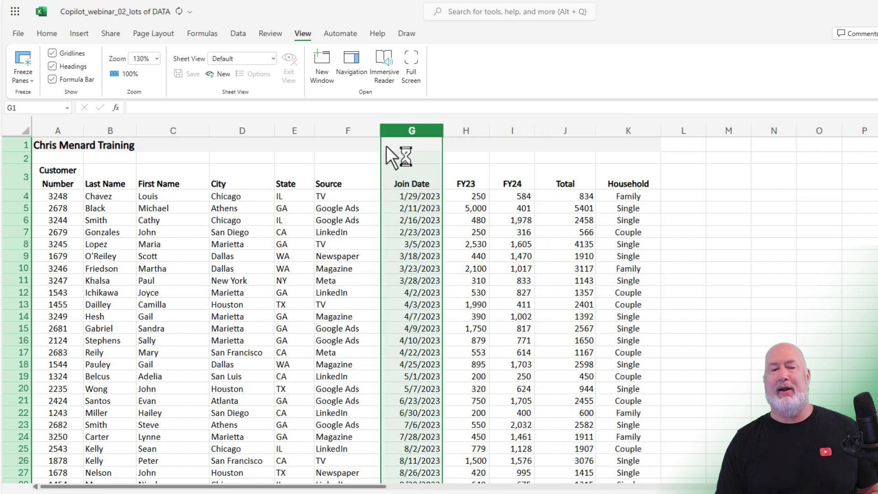
left_click(498, 163)
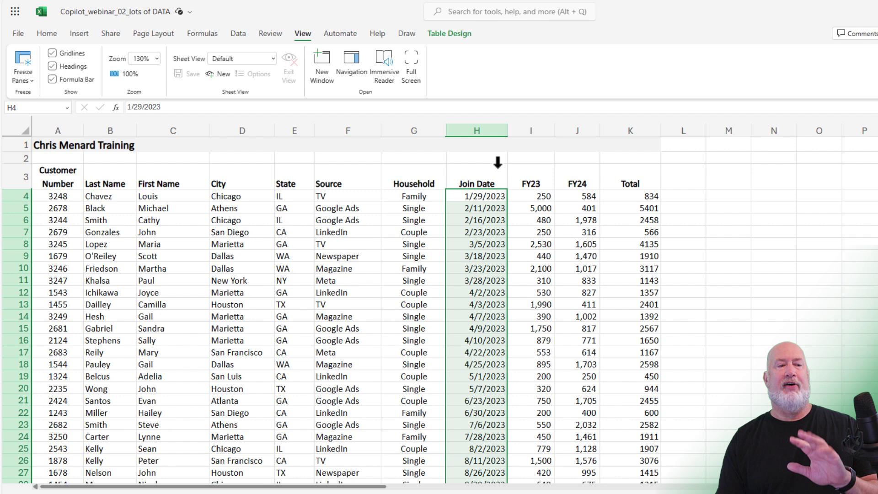
left_click_drag(166, 220, 363, 279)
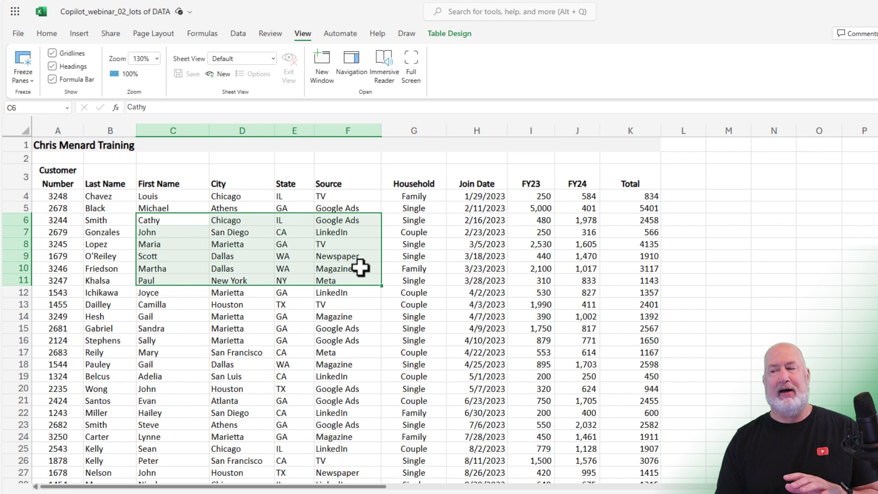
left_click(329, 256)
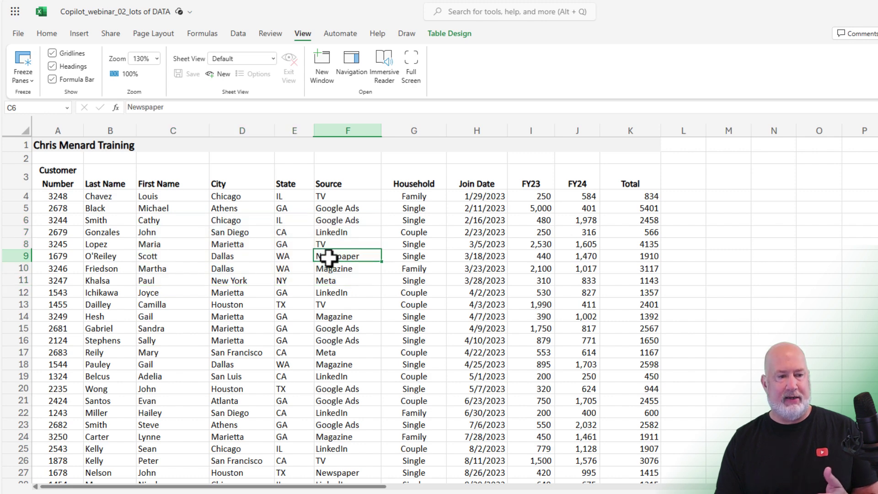
left_click(249, 124)
left_click(250, 161)
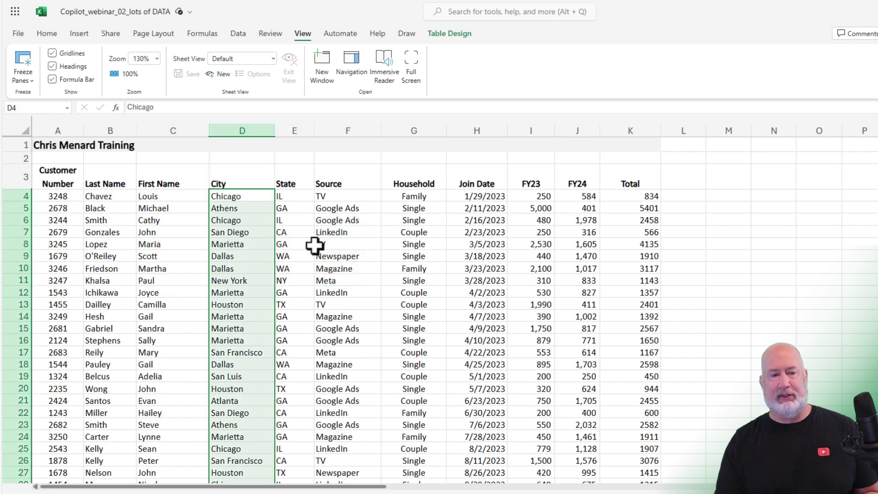
left_click_drag(407, 231, 562, 290)
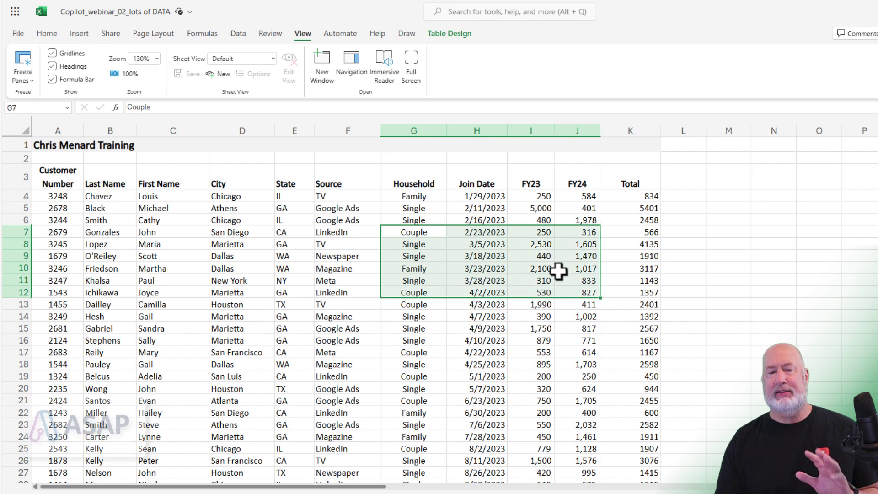
left_click(365, 257)
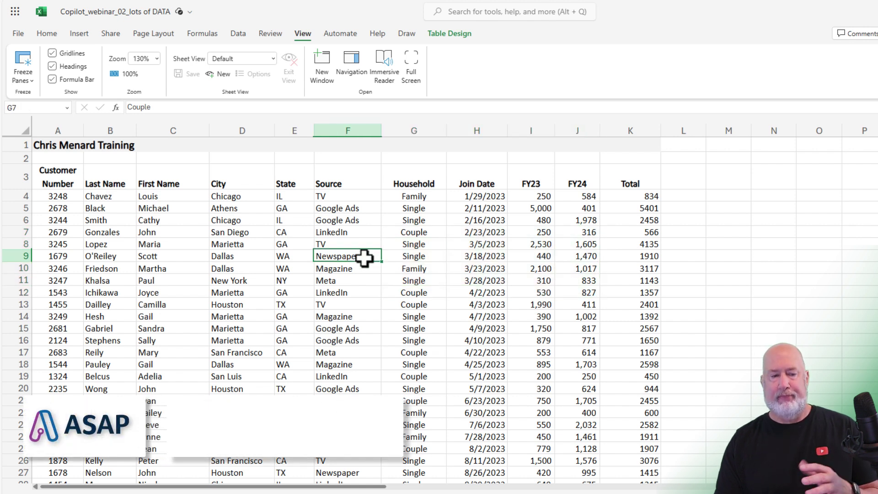